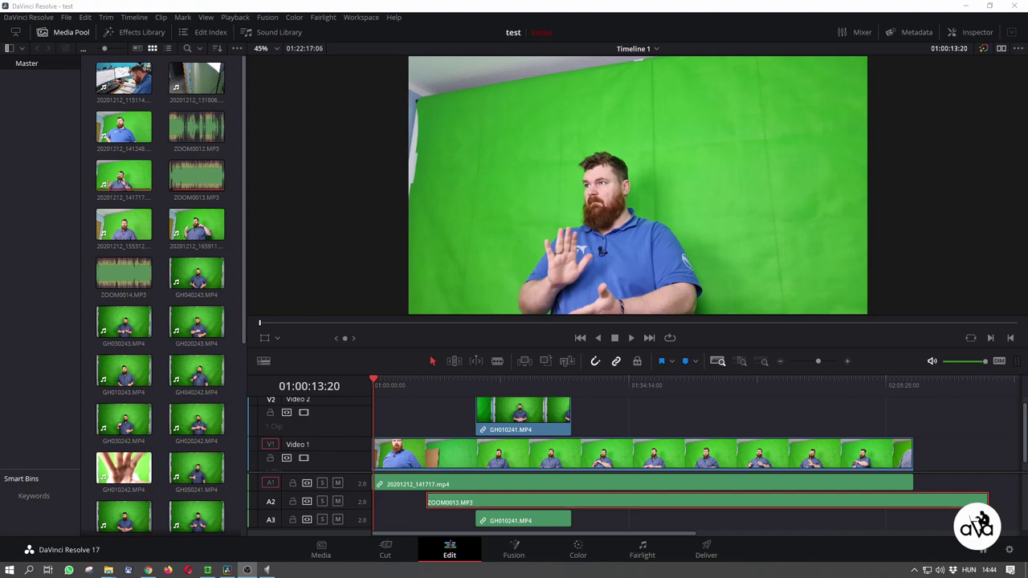
Play the timeline from about 01:17:36 to see how GH010241.MP4 and ZOOM0013.MP3 line up.
click(504, 384)
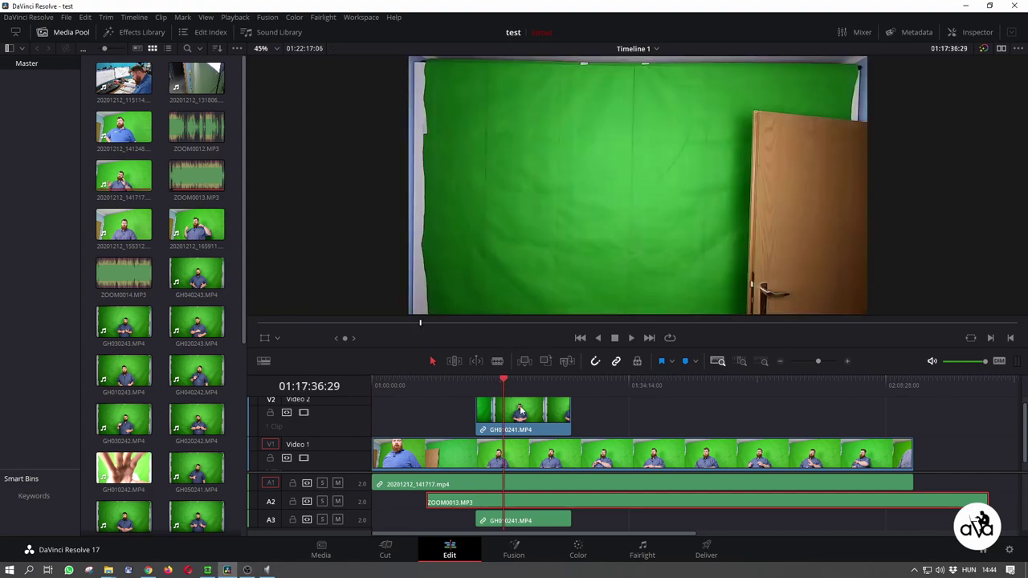
key(space)
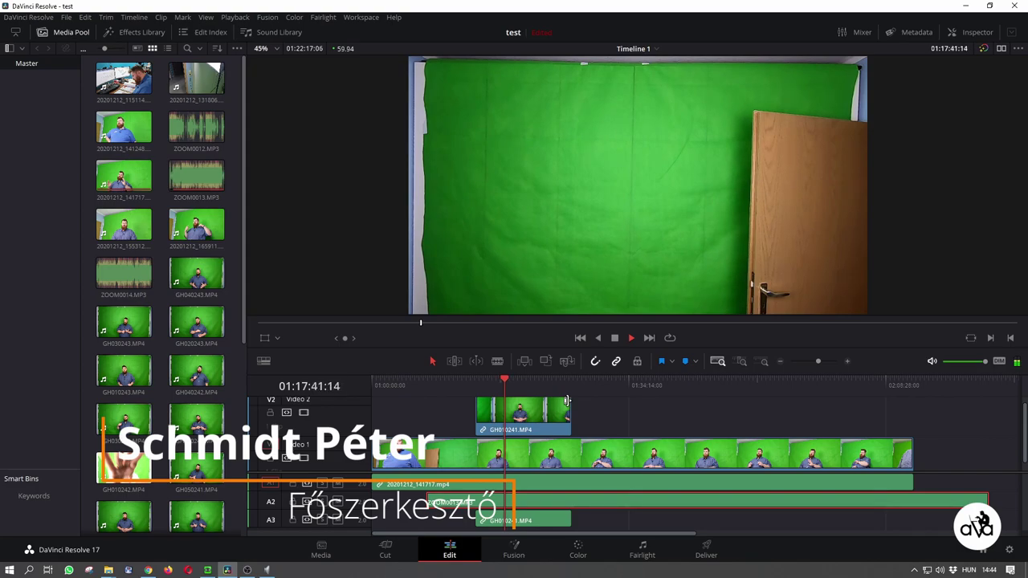
key(space)
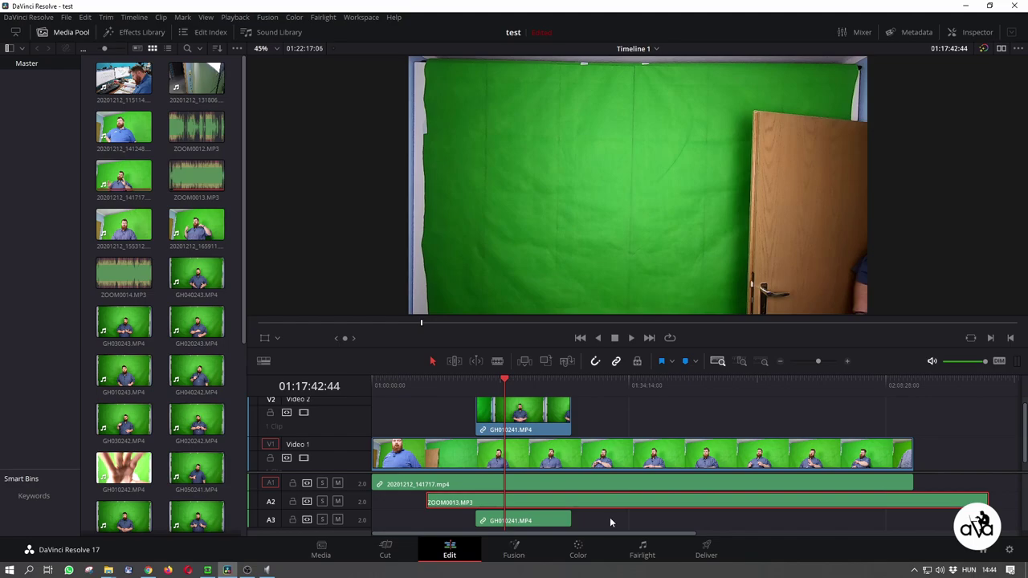
Drag-select all clips across tracks V2, V1, A1, A2 and A3.
drag(614, 517, 540, 426)
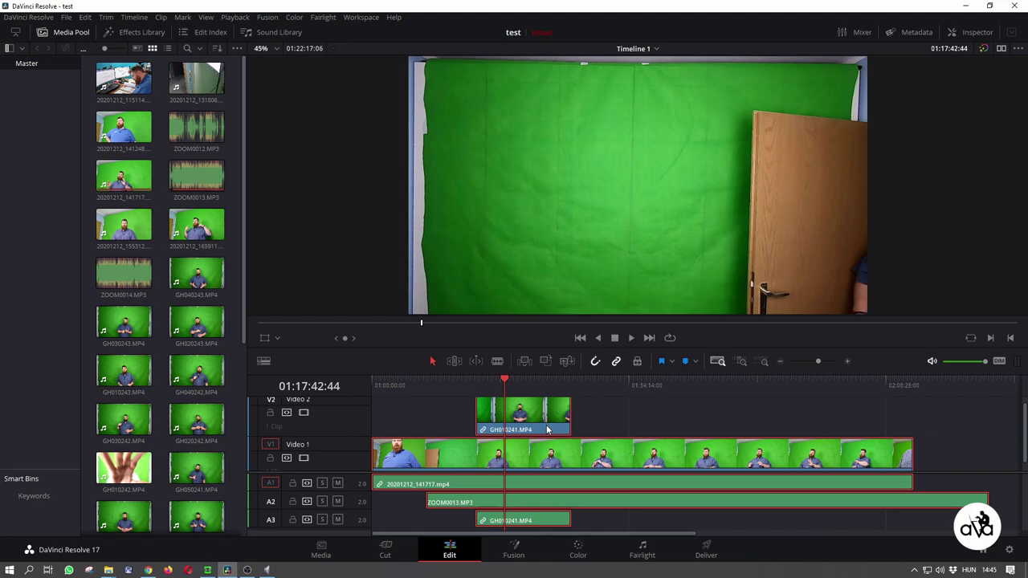
Auto-align the selected clips based on waveform, moving GH010241.MP4 to the timeline start.
right_click(547, 430)
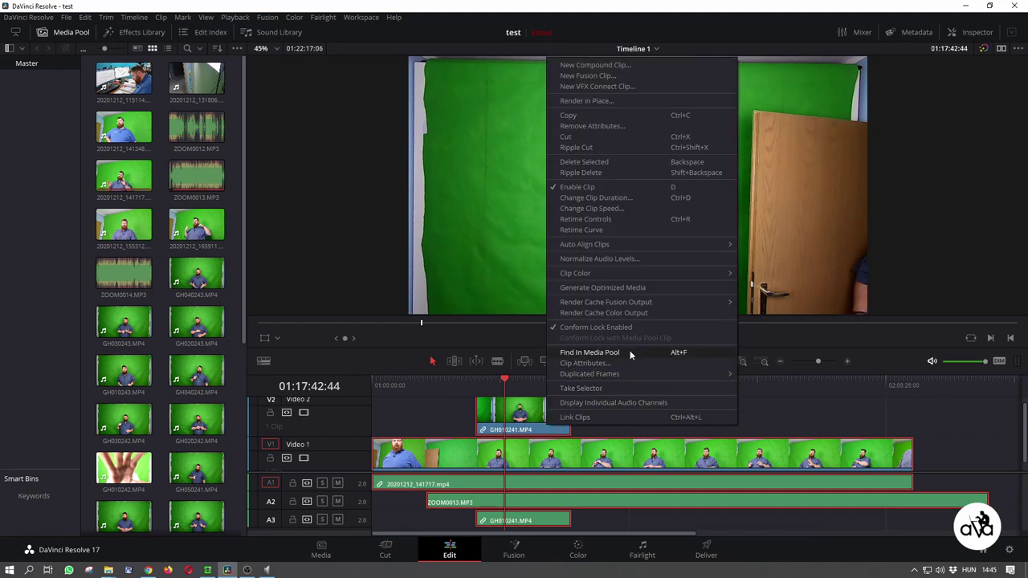
mouse_move(578, 245)
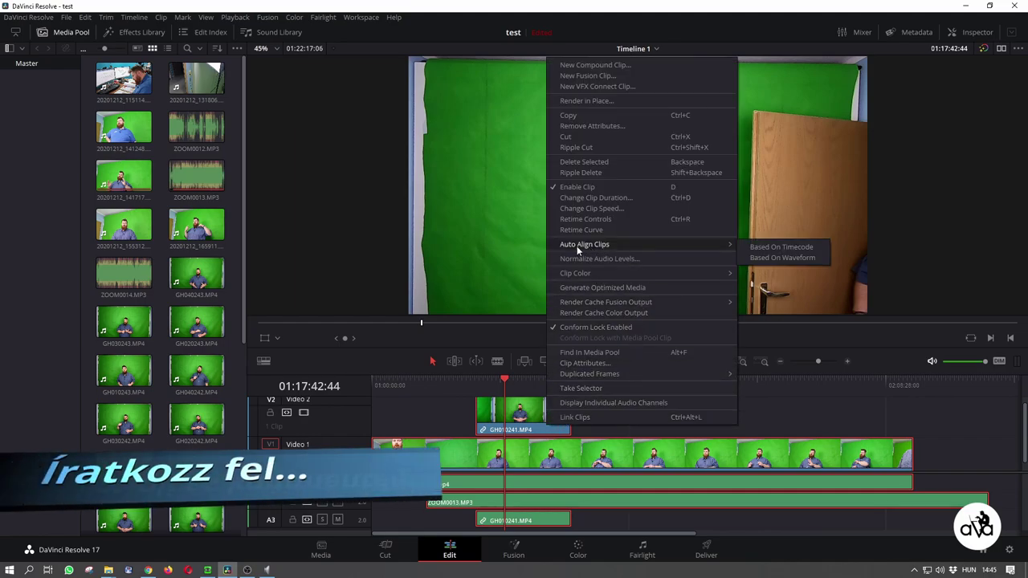
click(789, 257)
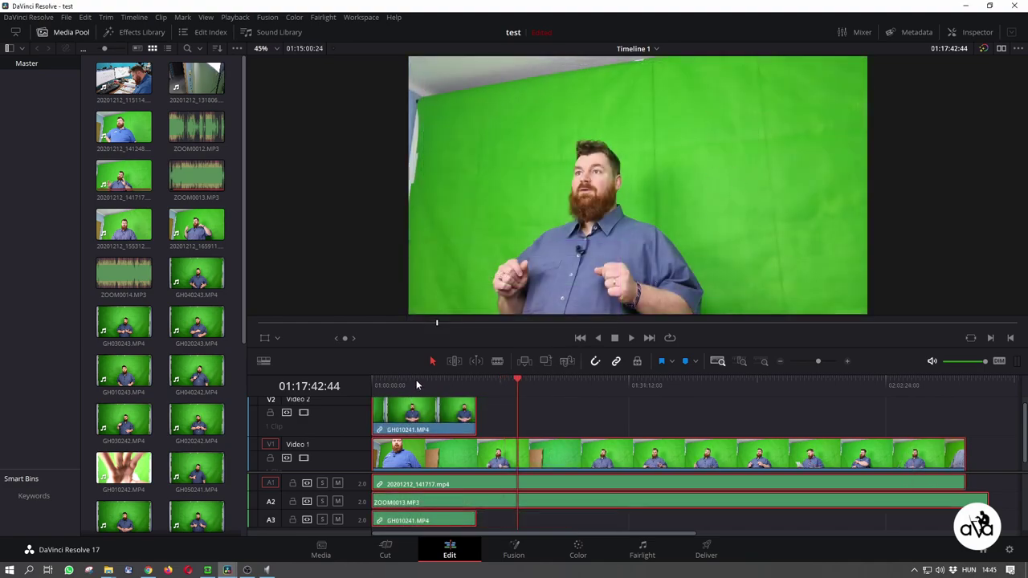
Return the playhead to the very start of the timeline and begin playback.
drag(416, 376, 402, 382)
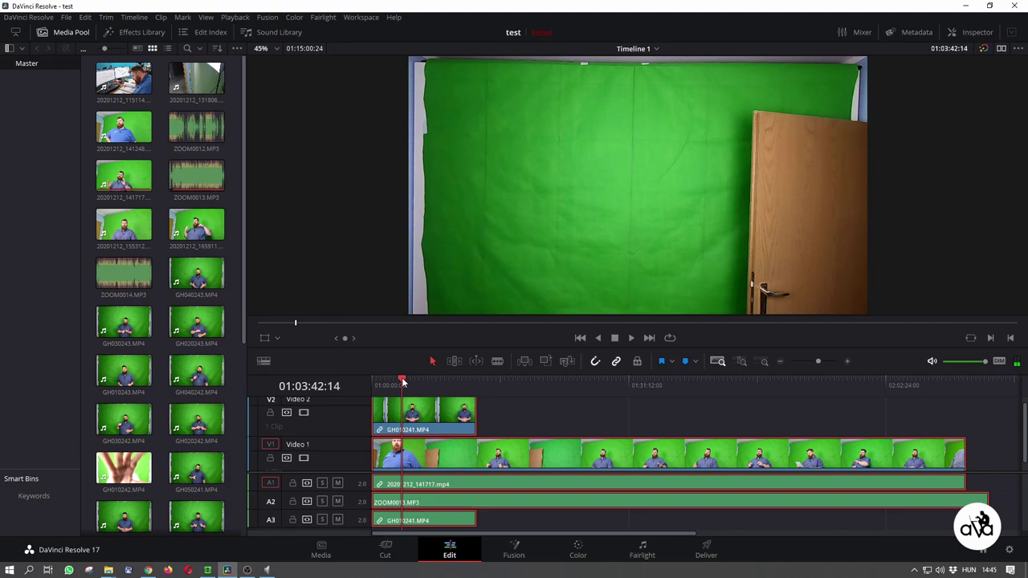
drag(402, 382, 356, 381)
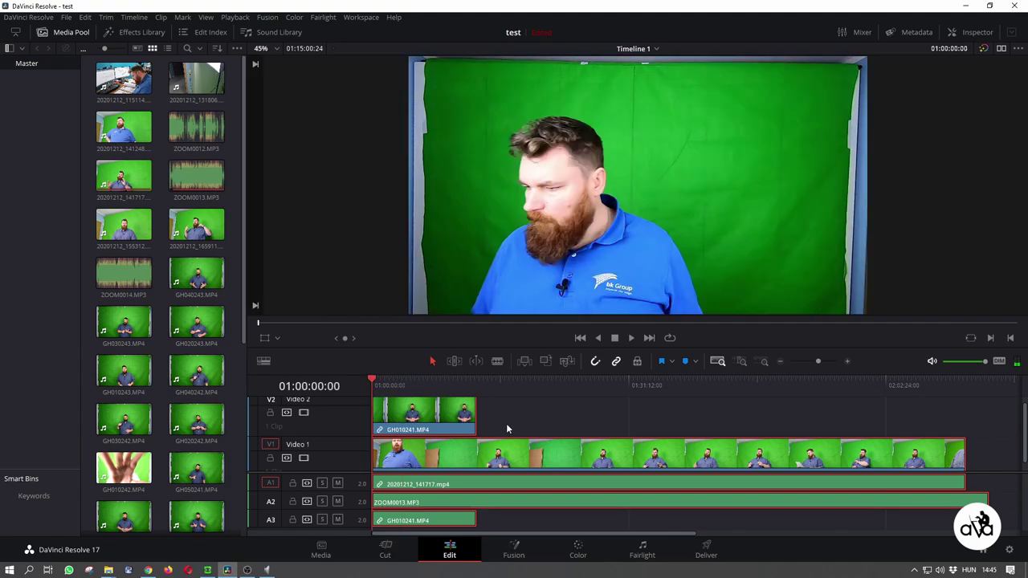
key(space)
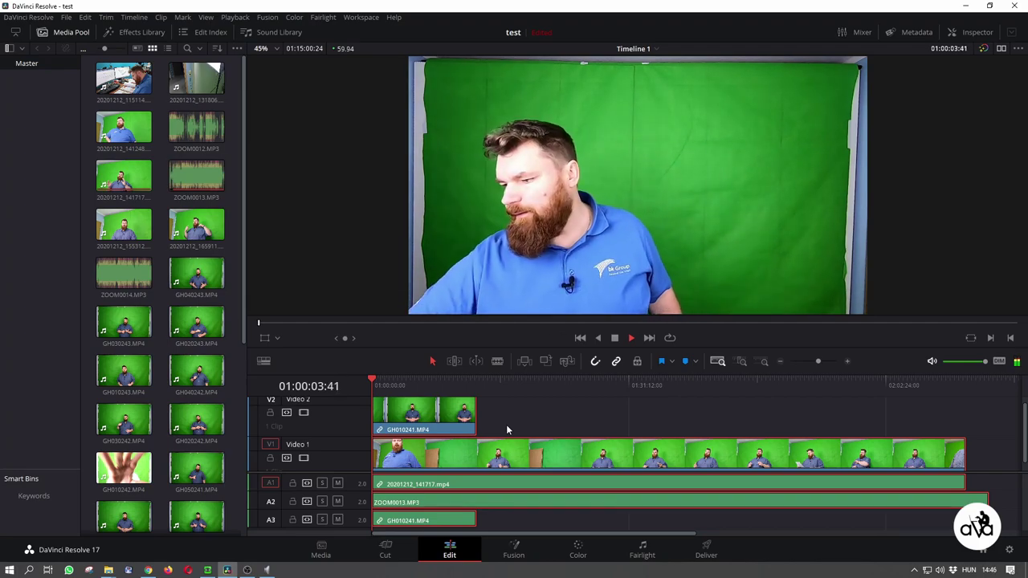
Mute audio tracks A1 and A3 while it plays, then stop playback.
click(337, 482)
click(337, 520)
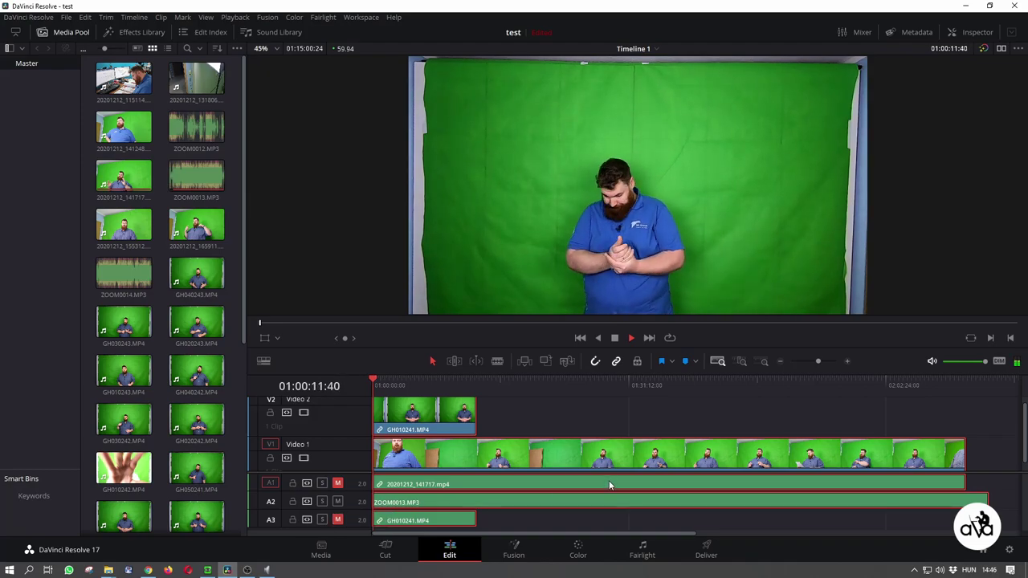
key(space)
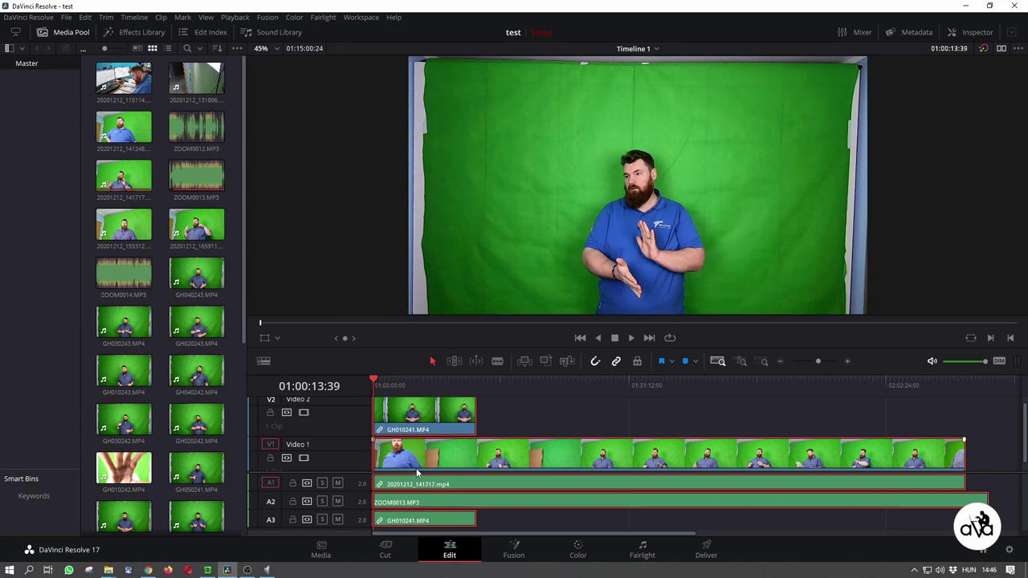
Convert Timeline 1 in the Media Pool into a multicam clip with Video 1 and Video 2 angles.
click(184, 329)
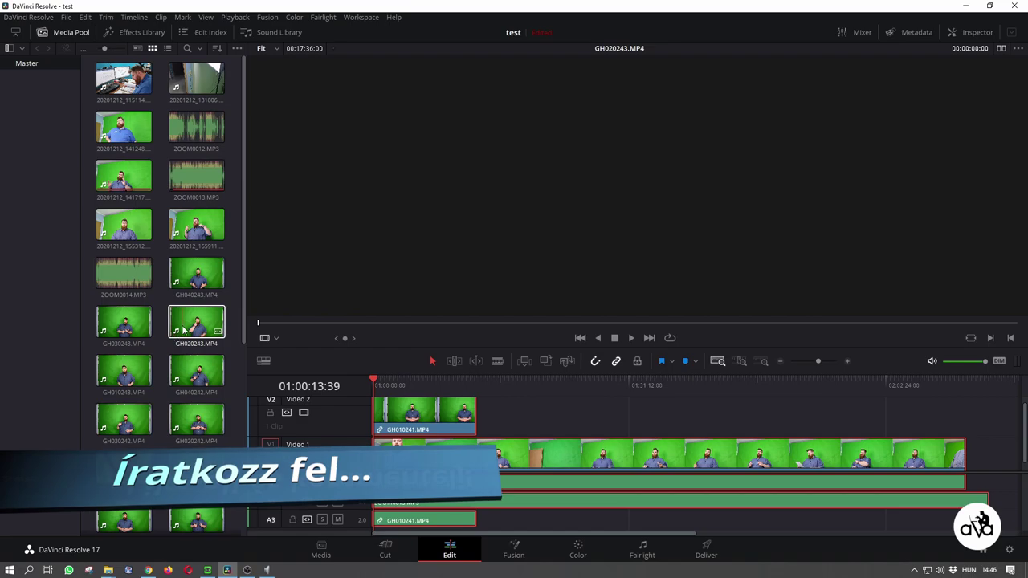
scroll(184, 329, down, 5)
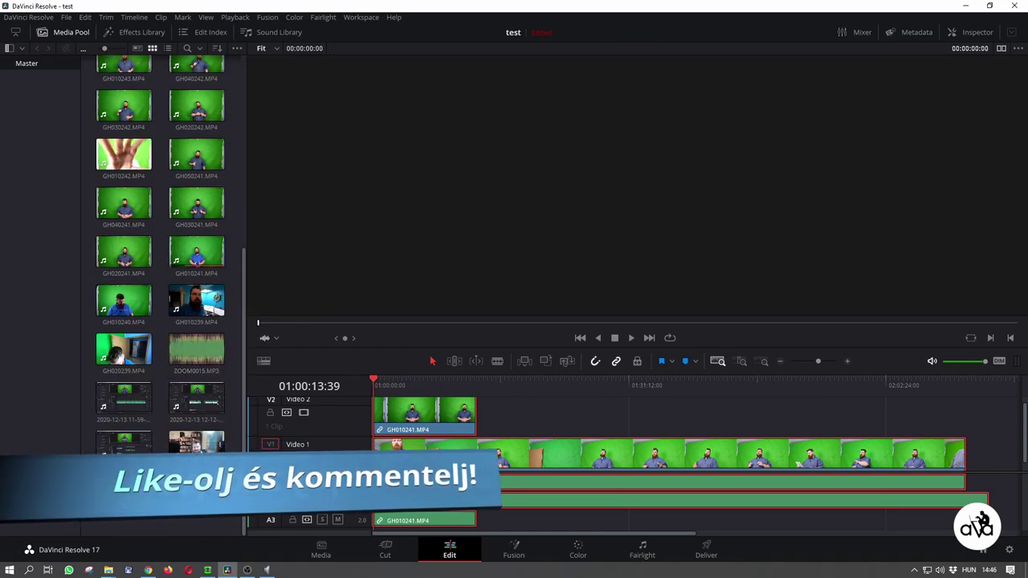
right_click(125, 498)
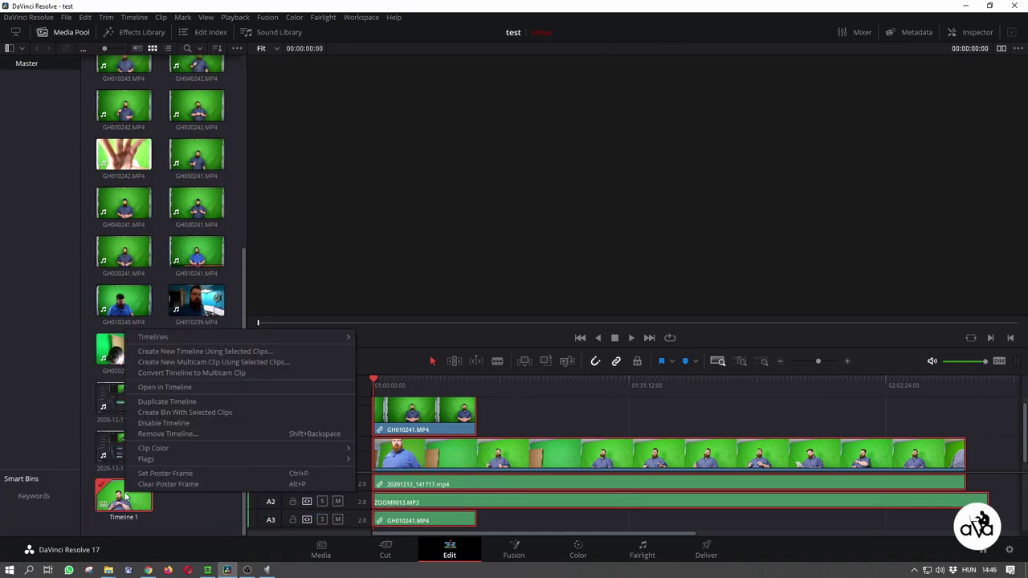
click(212, 373)
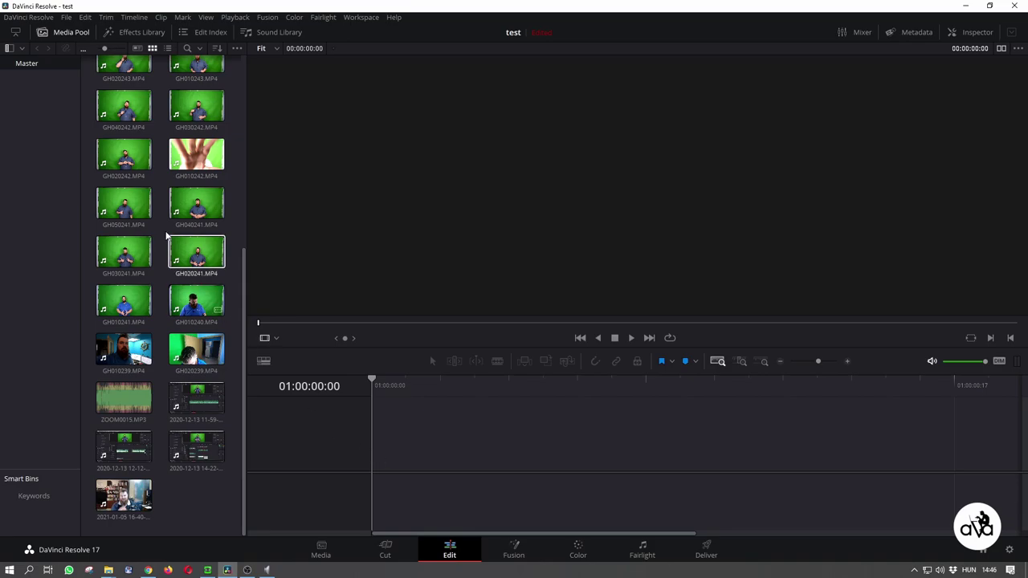
scroll(133, 222, up, 10)
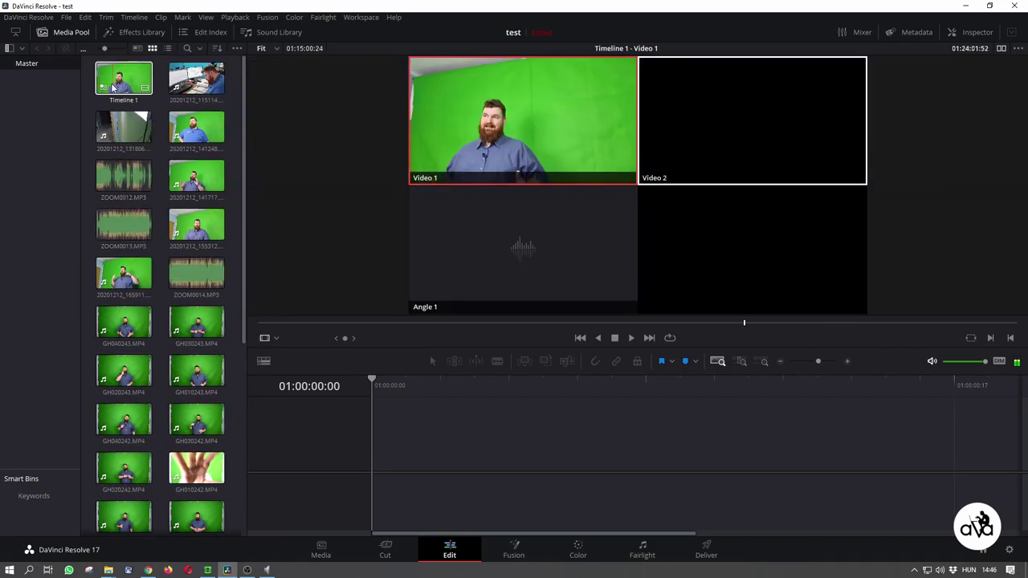
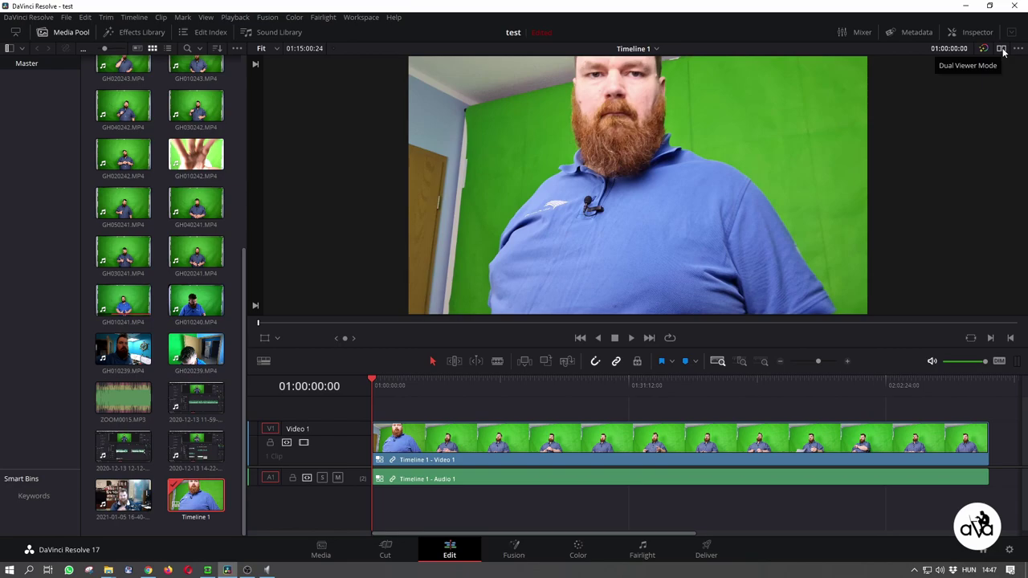
Turn on Dual Viewer Mode and set the source viewer to Multicam to show Video 1 and Video 2.
click(1001, 50)
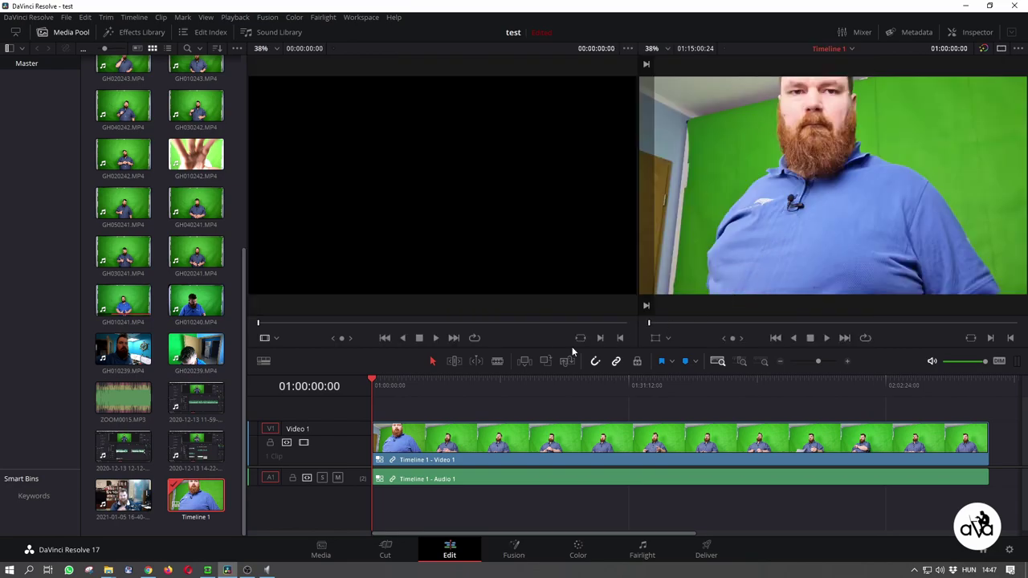
click(271, 339)
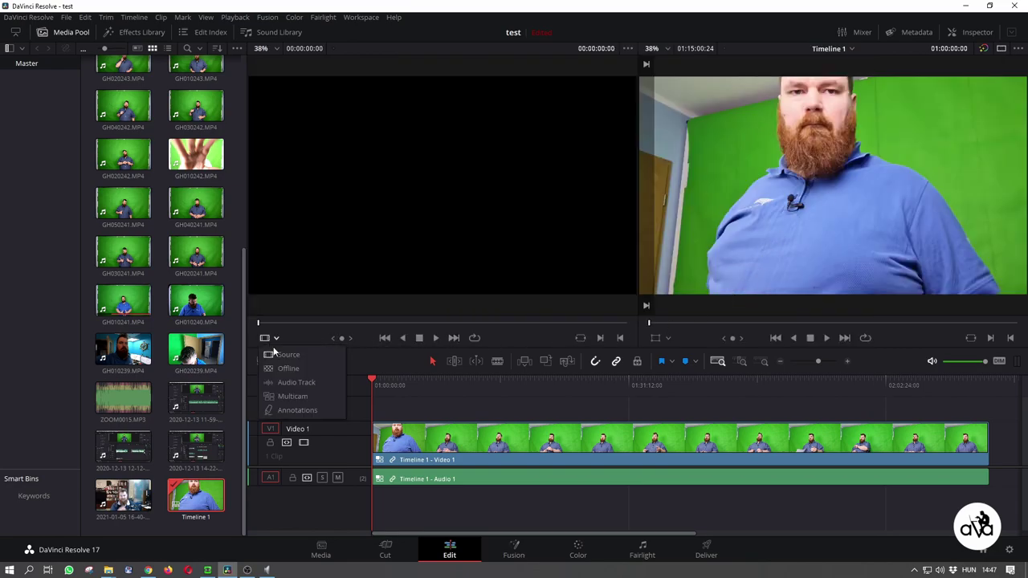
click(289, 396)
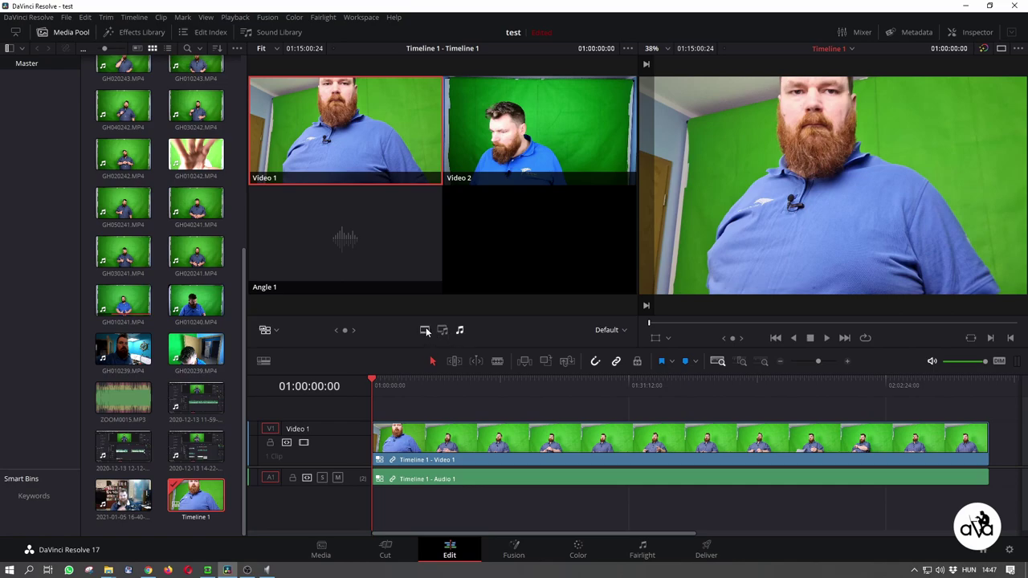
Make angle switches cut video only and switch the multicam clip's audio angle to Audio 3.
click(424, 330)
right_click(522, 478)
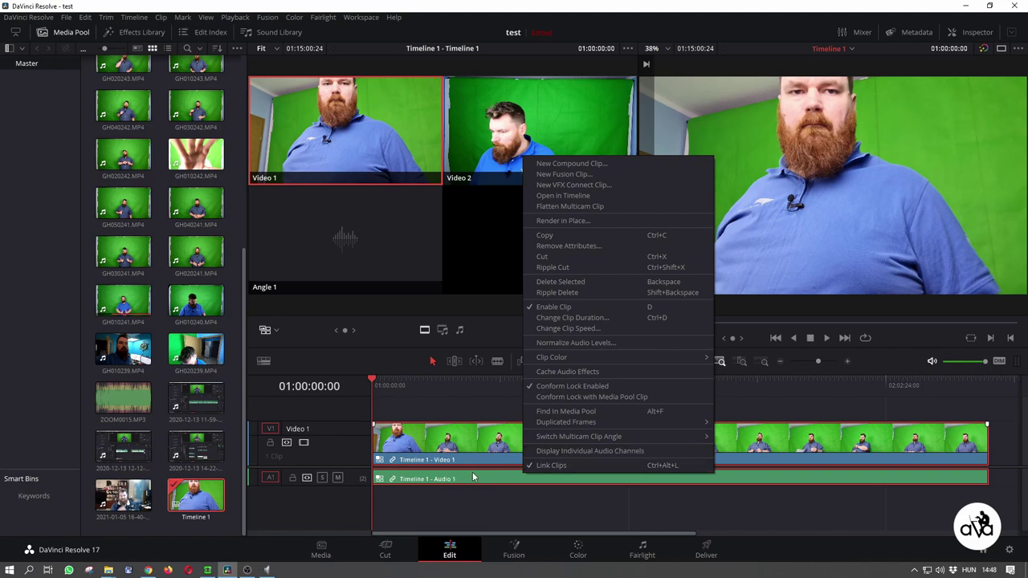
mouse_move(566, 438)
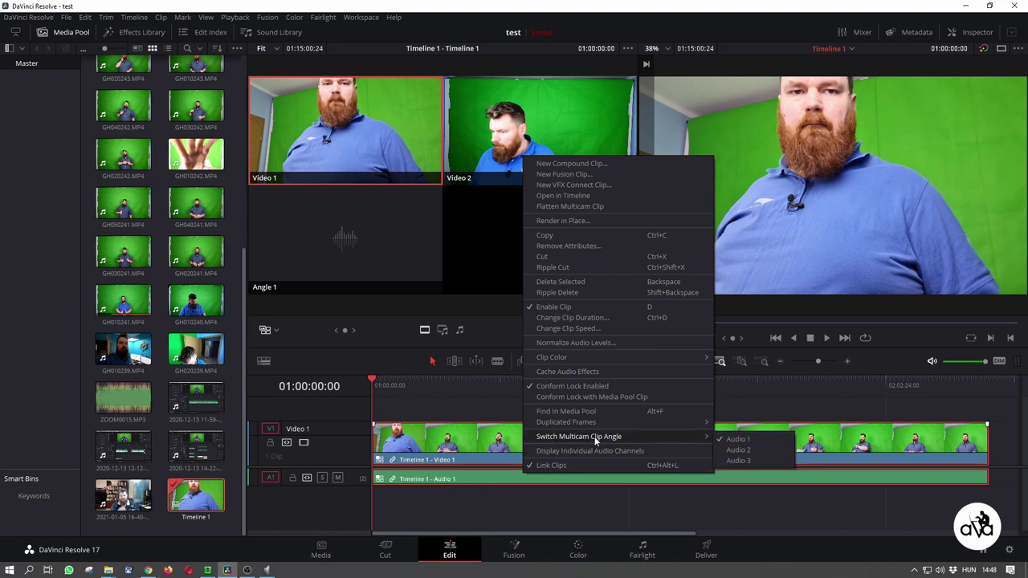
click(739, 460)
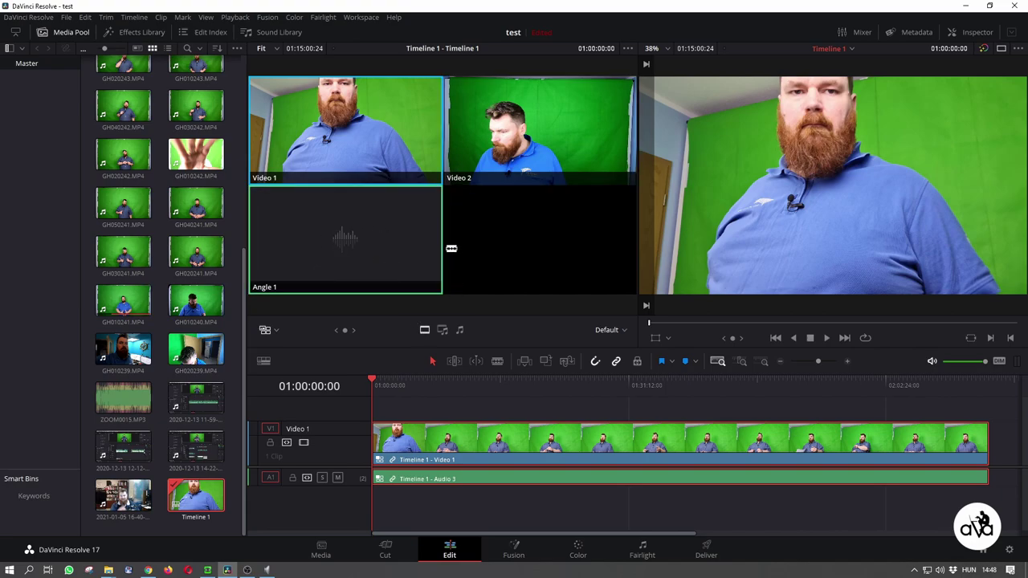
Make Video 1 the active angle, deselect the timeline clips, and play from the beginning.
click(270, 158)
click(500, 503)
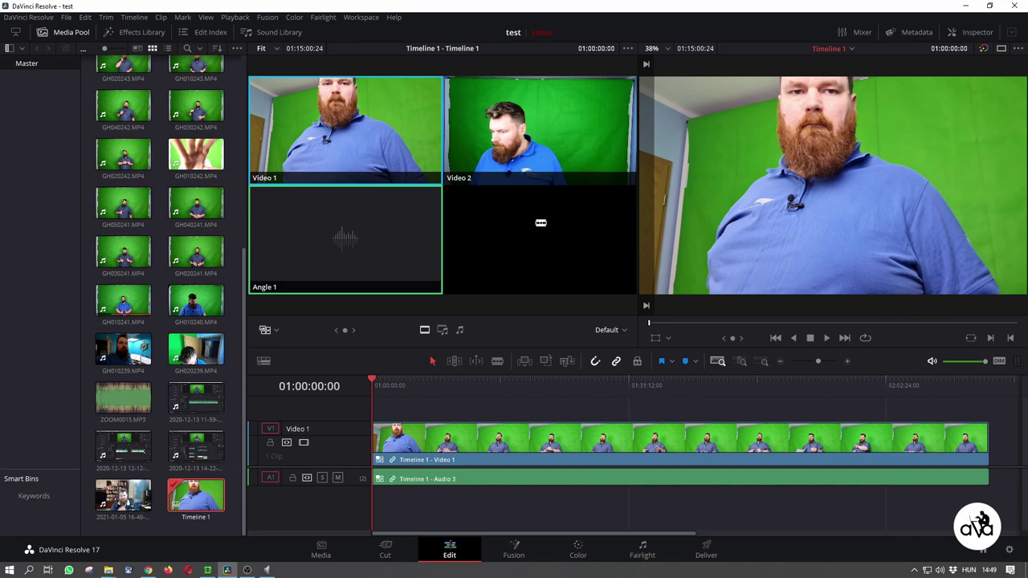
key(space)
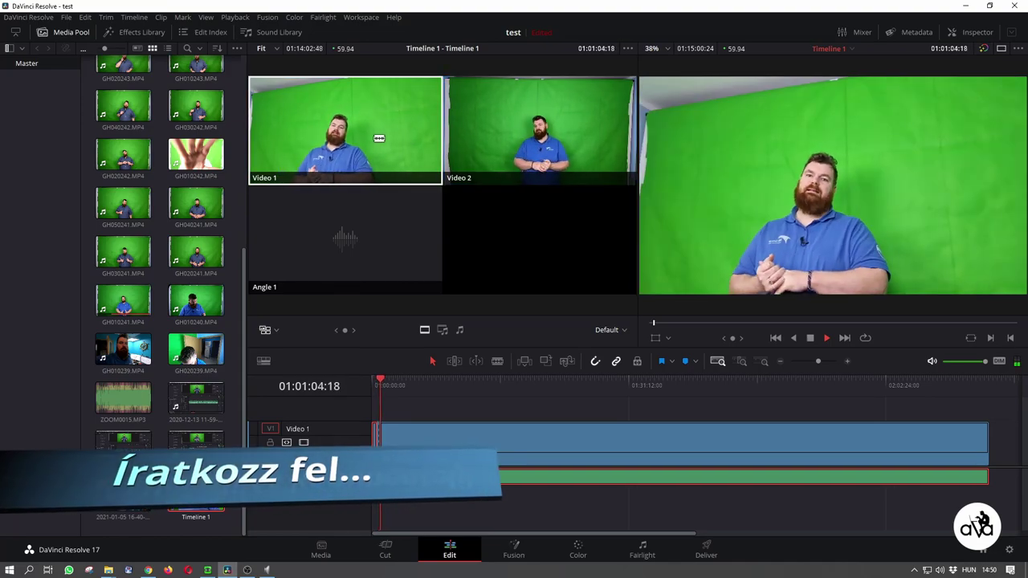
Cut back and forth between Video 2 and Video 1 six times during playback, then stop.
click(489, 141)
click(354, 142)
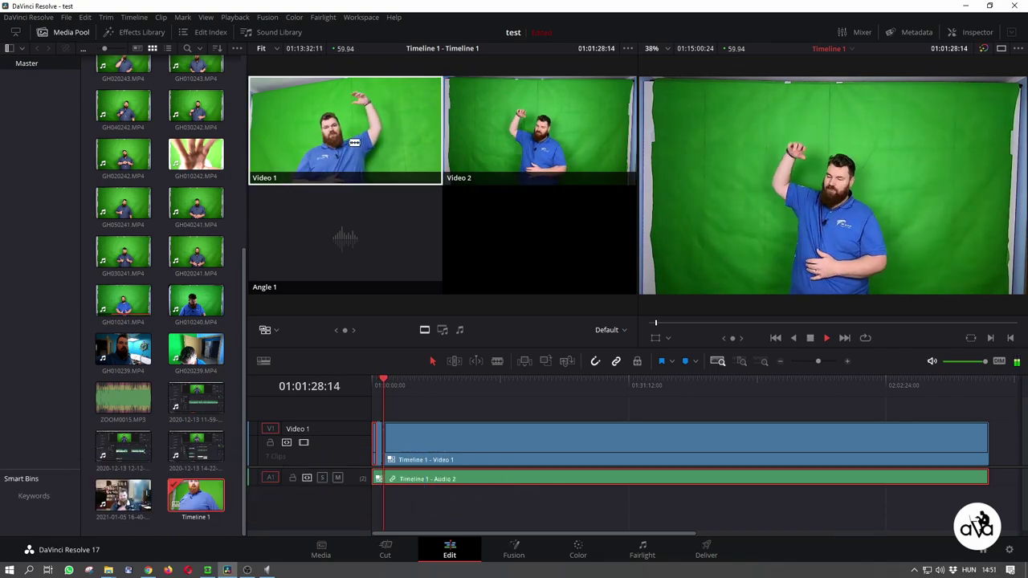
click(527, 105)
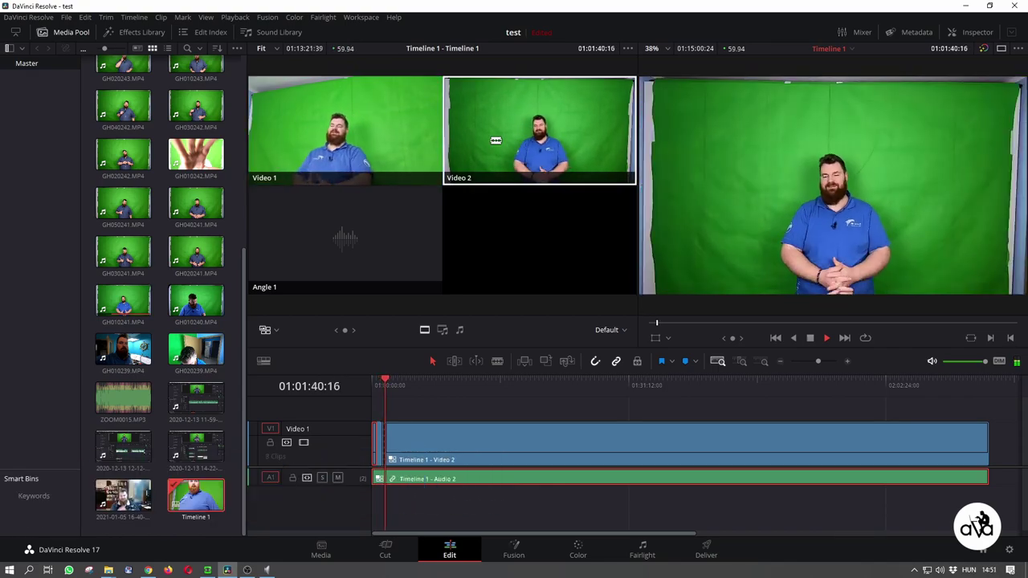
click(379, 137)
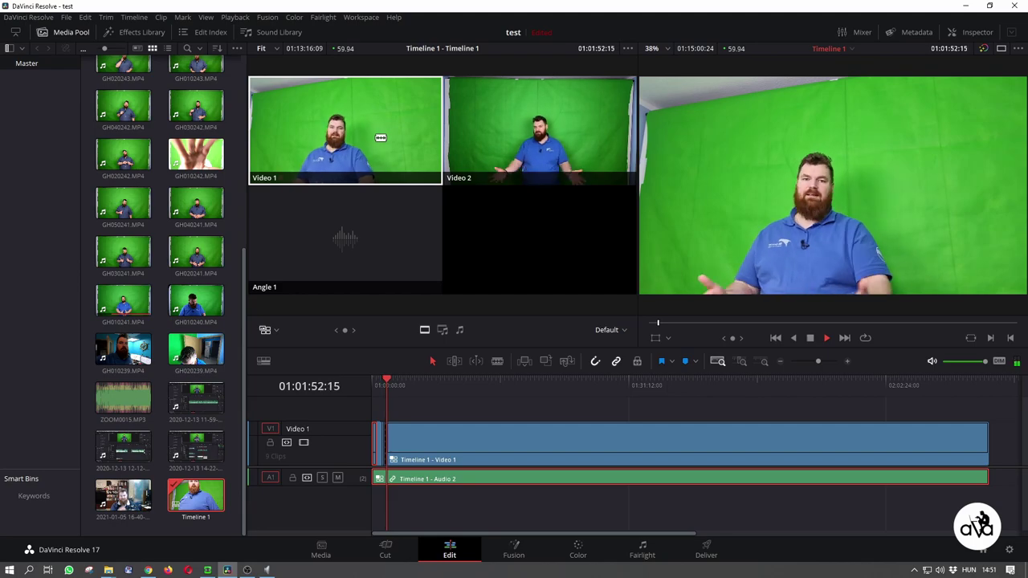
click(502, 133)
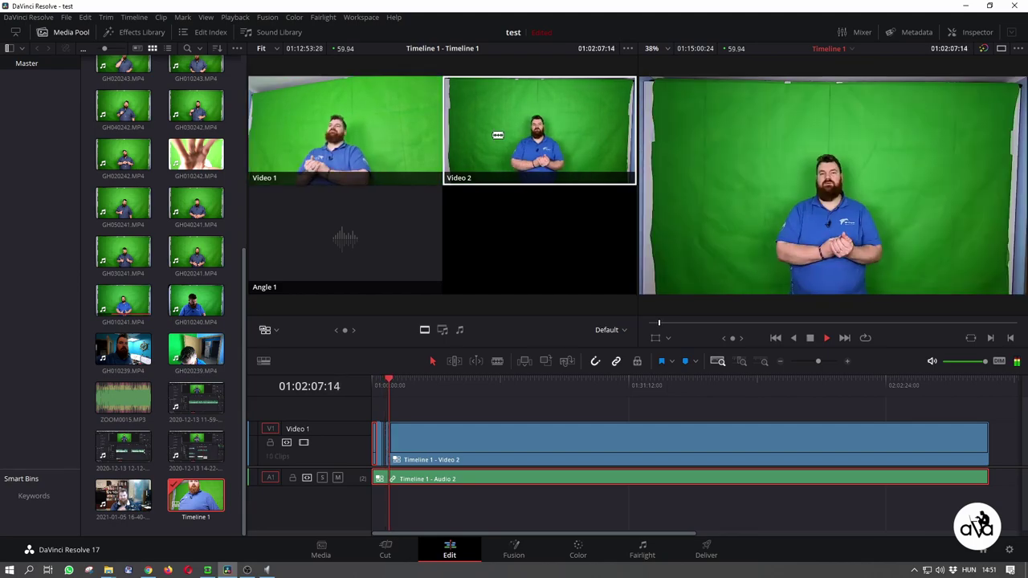
click(361, 133)
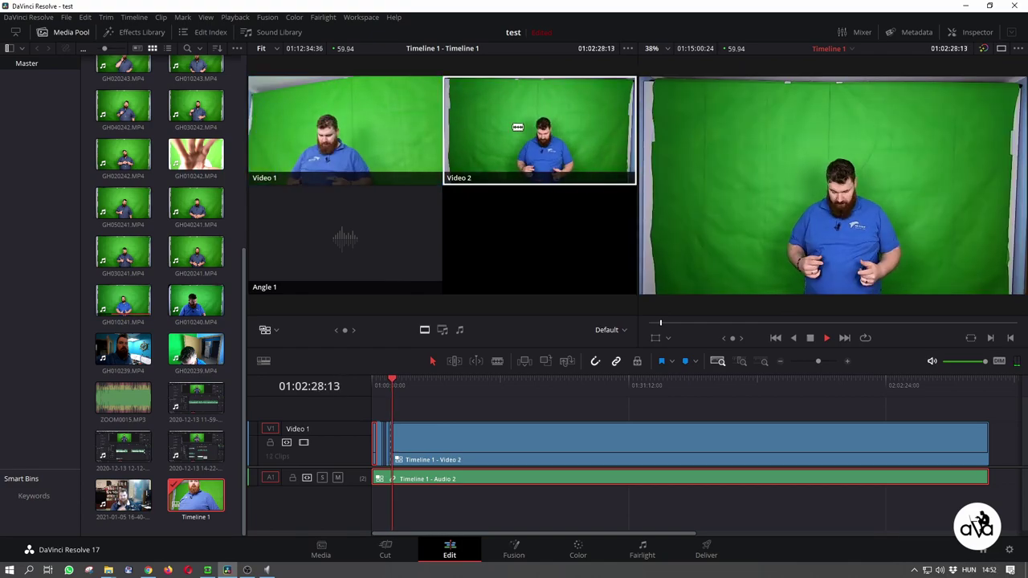
key(space)
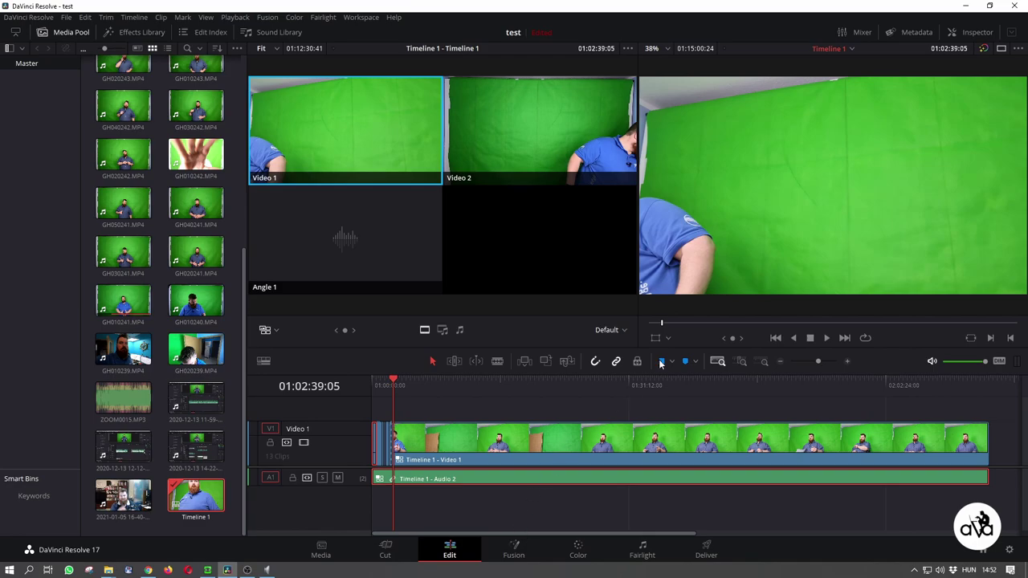
Return to Single Viewer Mode, zoom the timeline out, and park the playhead at 01:00:40:32.
click(1000, 49)
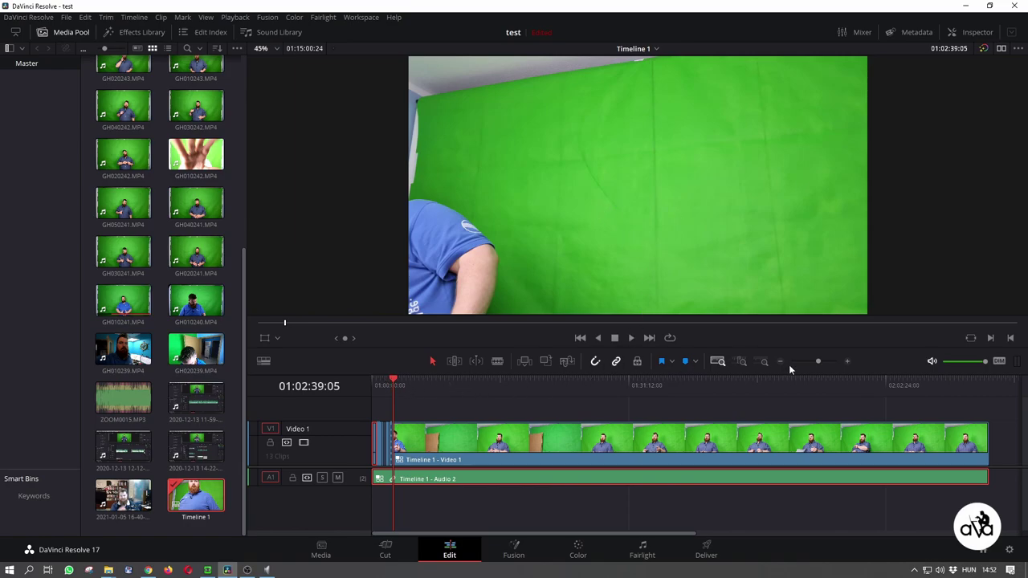
click(850, 363)
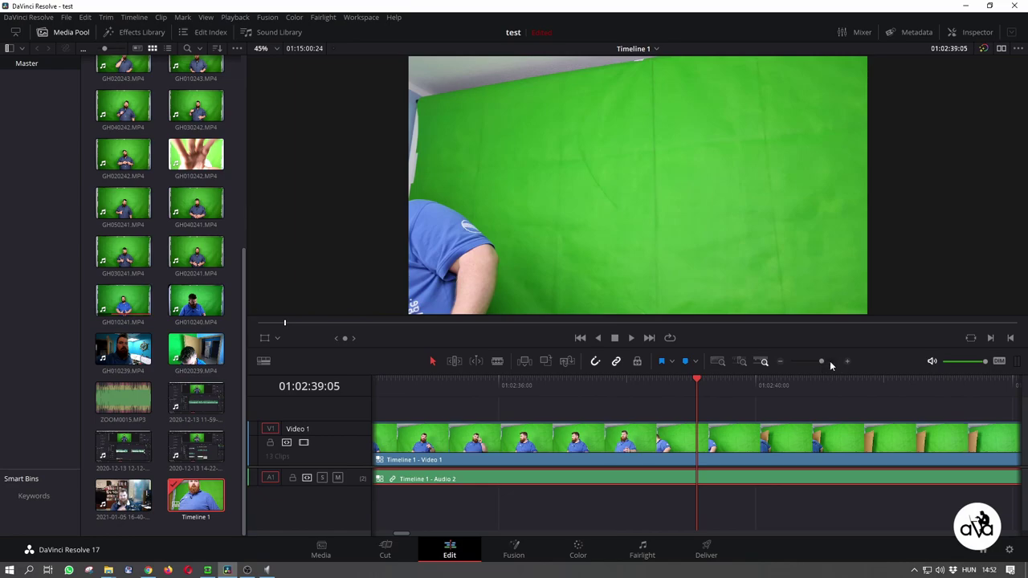
click(779, 361)
click(779, 362)
click(780, 361)
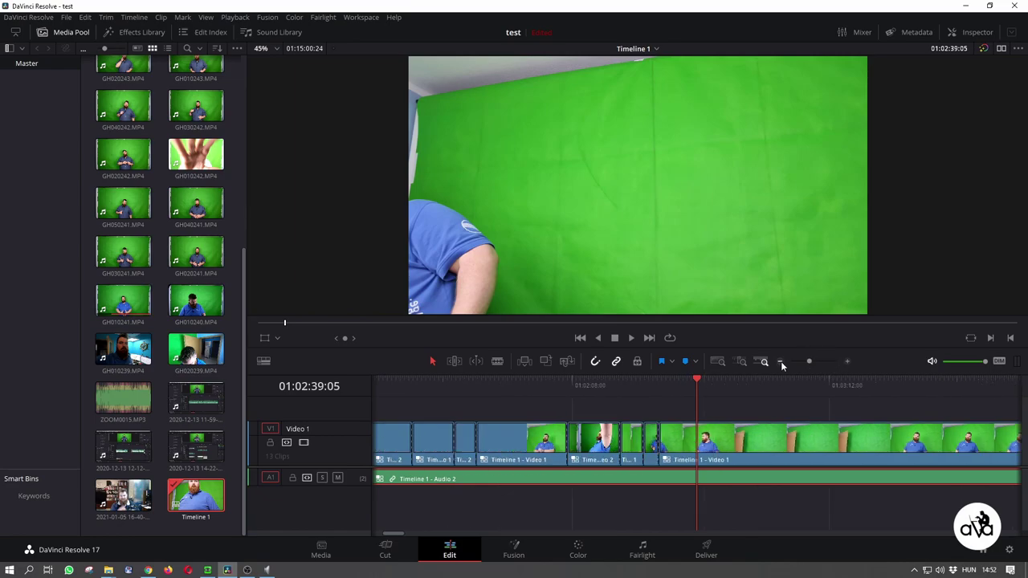
key(Home)
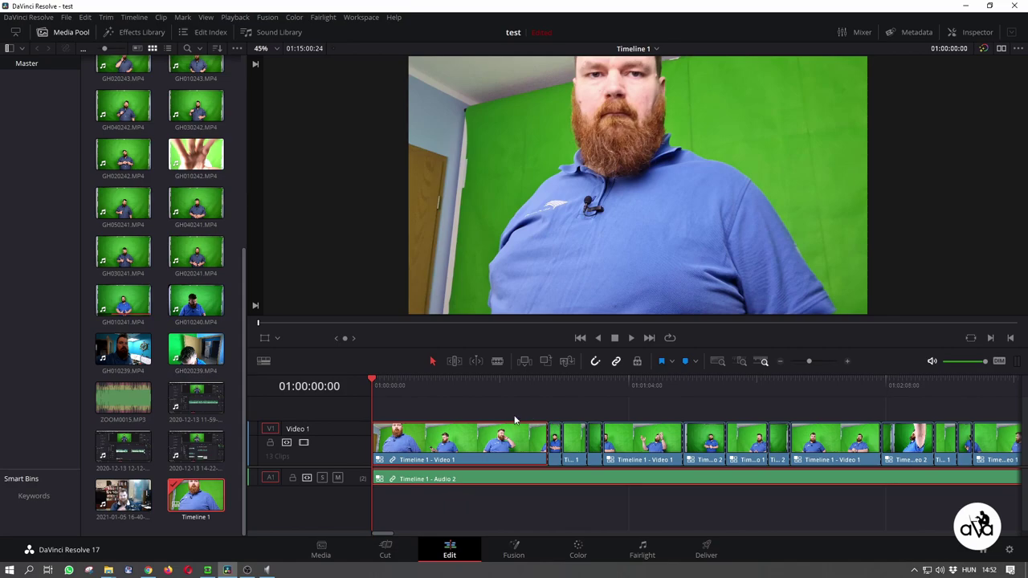
click(533, 380)
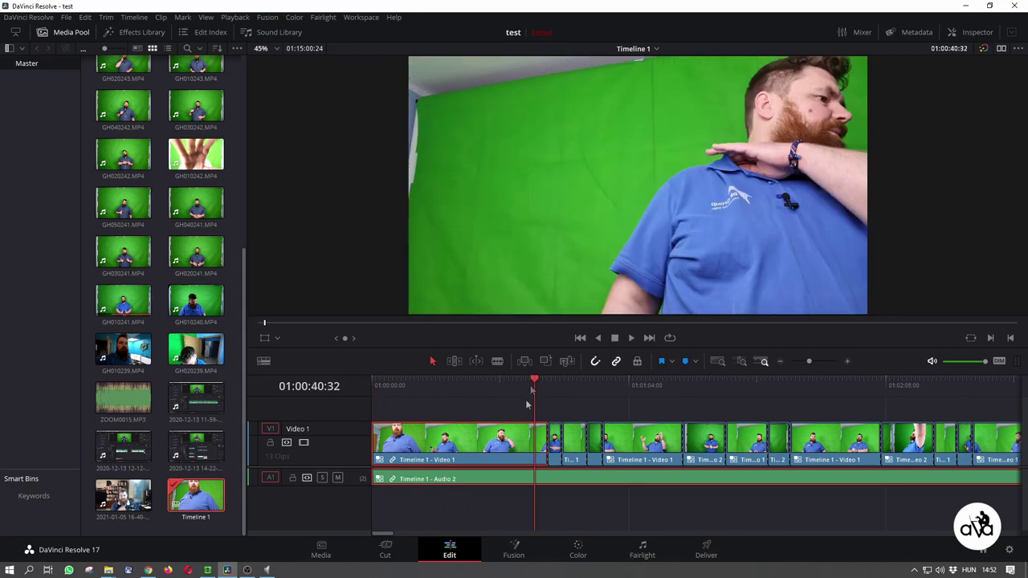